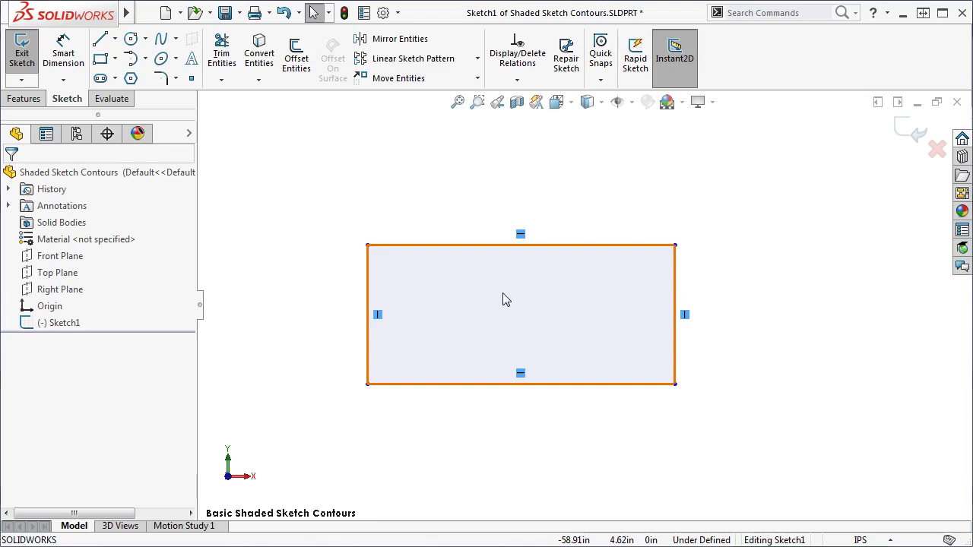
# Drag the shaded rectangle up and to the right, then bring up the Tools menu.
pyautogui.moveTo(503, 293)
pyautogui.mouseDown()
pyautogui.moveTo(454, 236)
pyautogui.moveTo(489, 221)
pyautogui.moveTo(658, 216)
pyautogui.moveTo(712, 198)
pyautogui.moveTo(742, 309)
pyautogui.mouseUp()
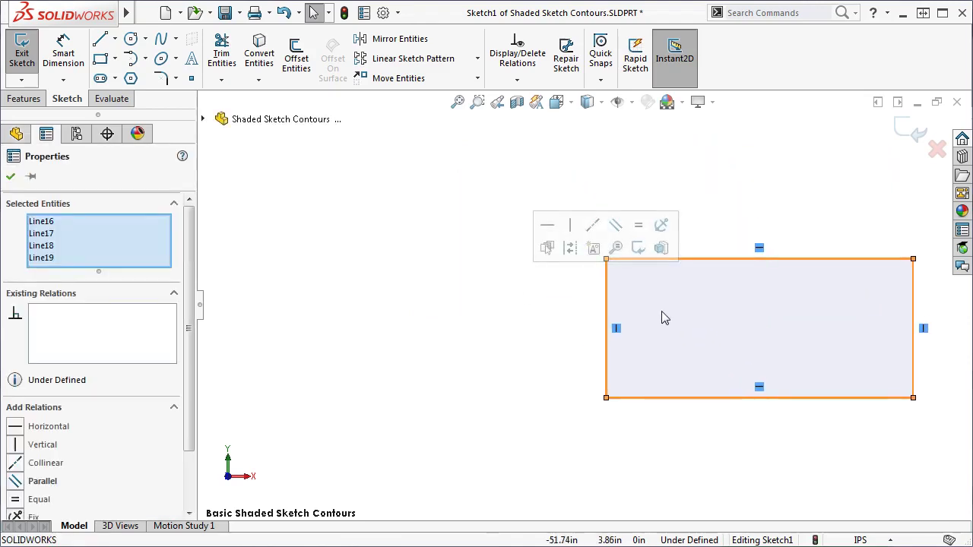
pyautogui.click(578, 319)
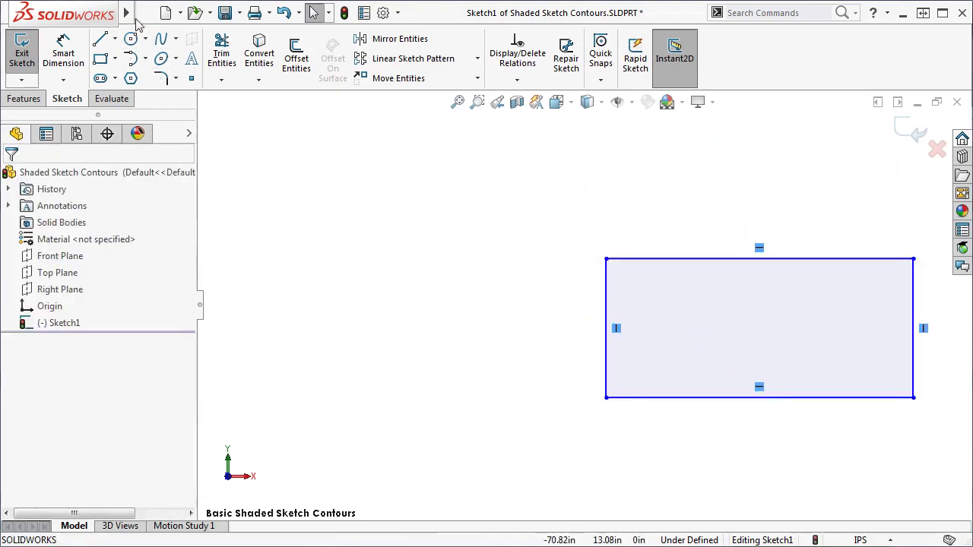
pyautogui.click(173, 13)
pyautogui.moveTo(268, 15)
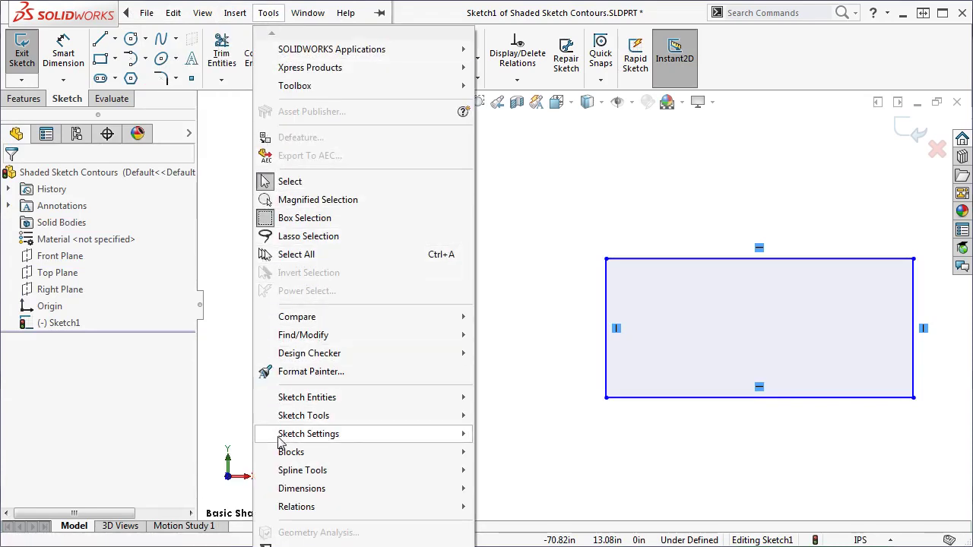
# Turn off Shaded Sketch Contours and add that command to the toolbar via a 'Shaded Sket' search.
pyautogui.moveTo(402, 444)
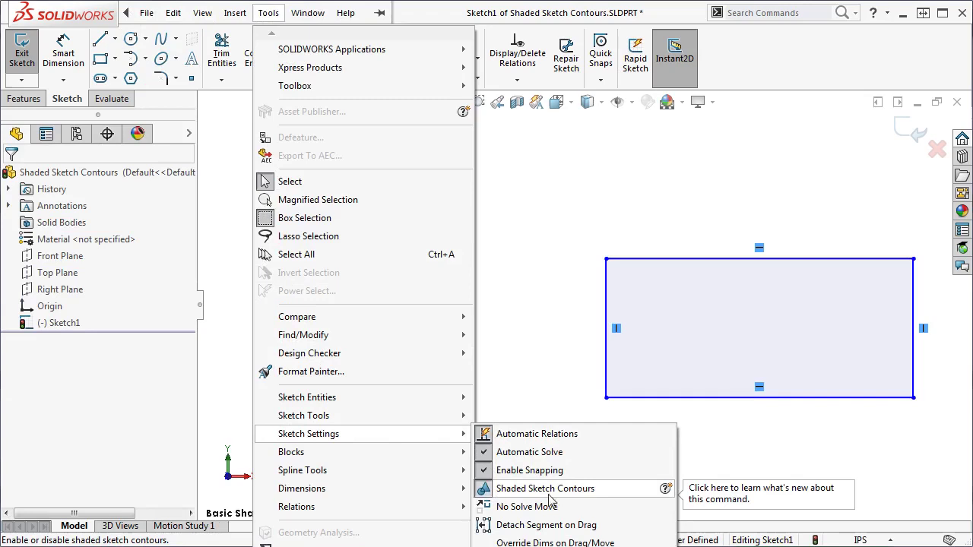
pyautogui.click(593, 491)
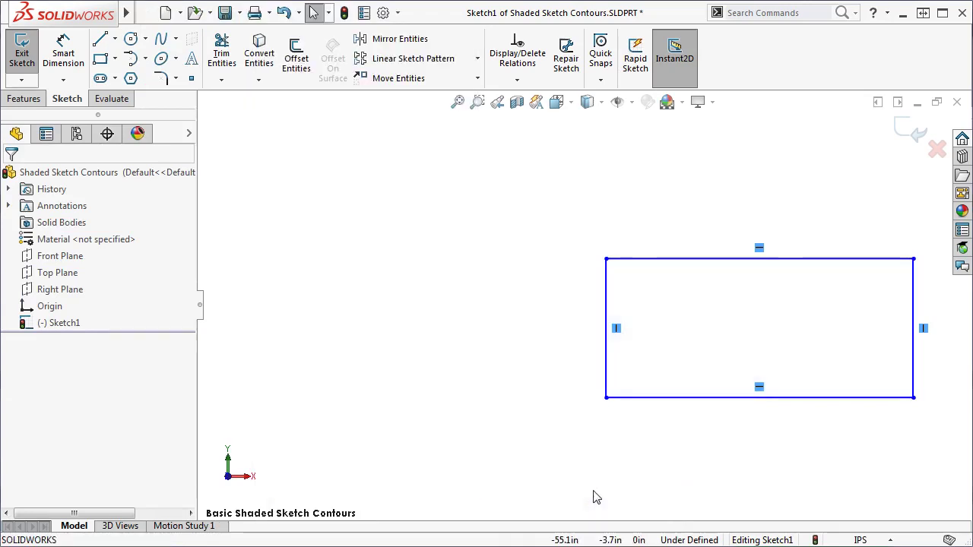
pyautogui.click(776, 15)
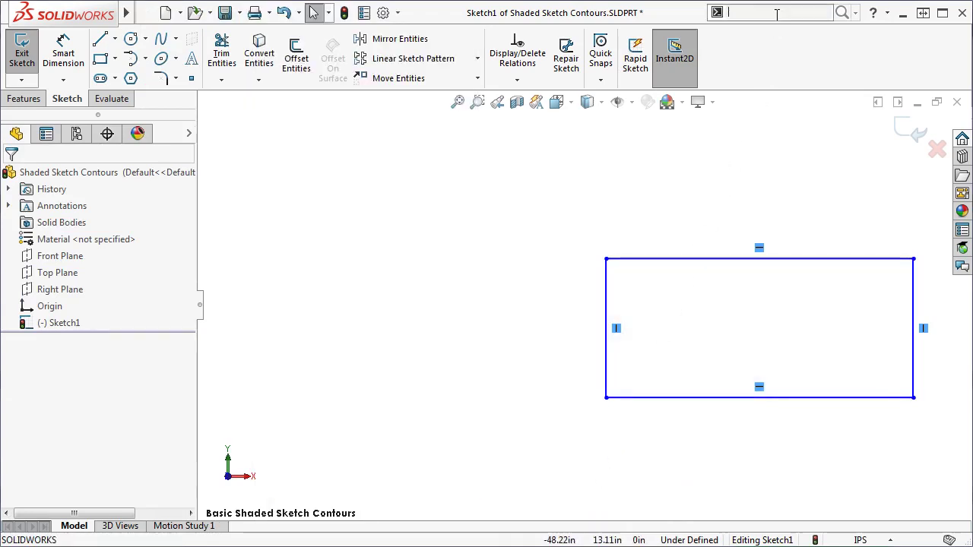
pyautogui.write('Shaded Sketch')
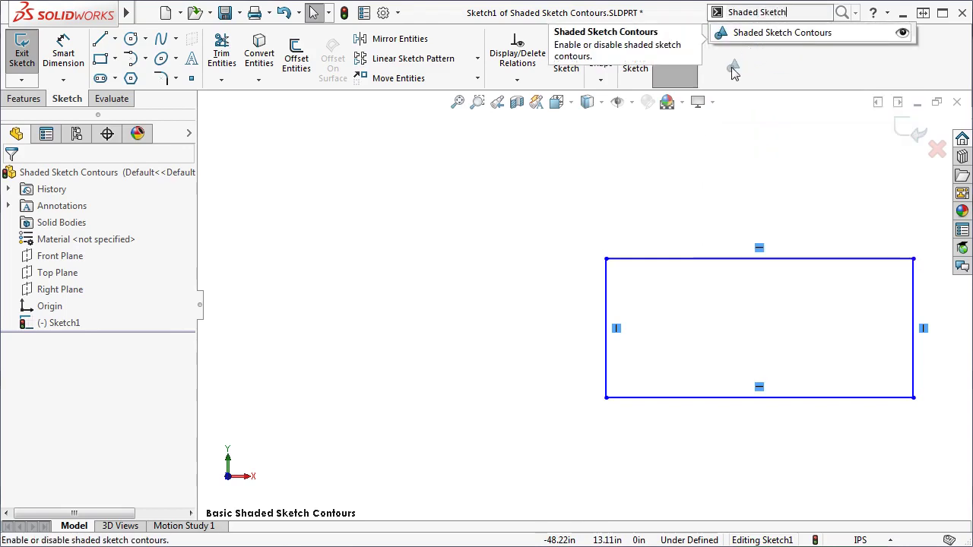
pyautogui.click(734, 130)
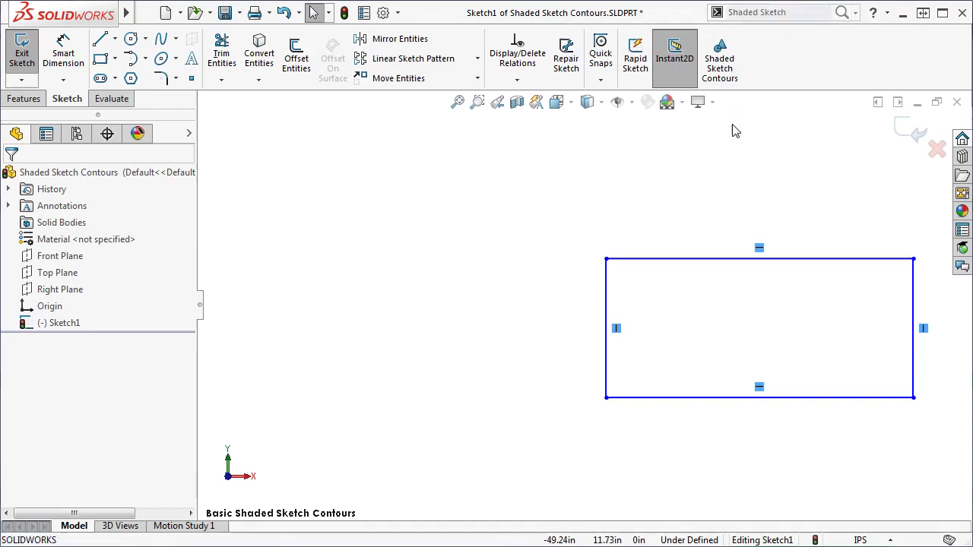
# Sketch a large circle to the left of the rectangle.
pyautogui.click(131, 39)
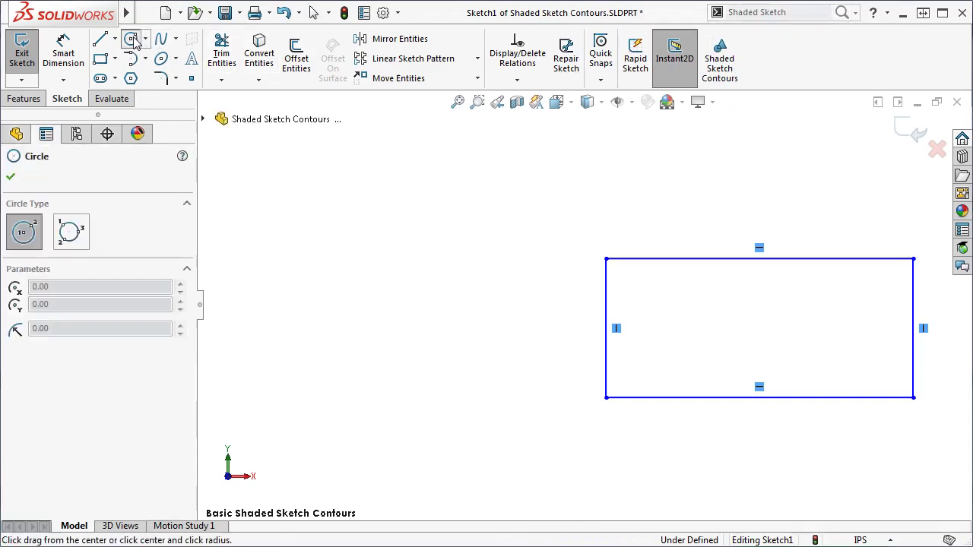
pyautogui.click(288, 319)
pyautogui.click(332, 305)
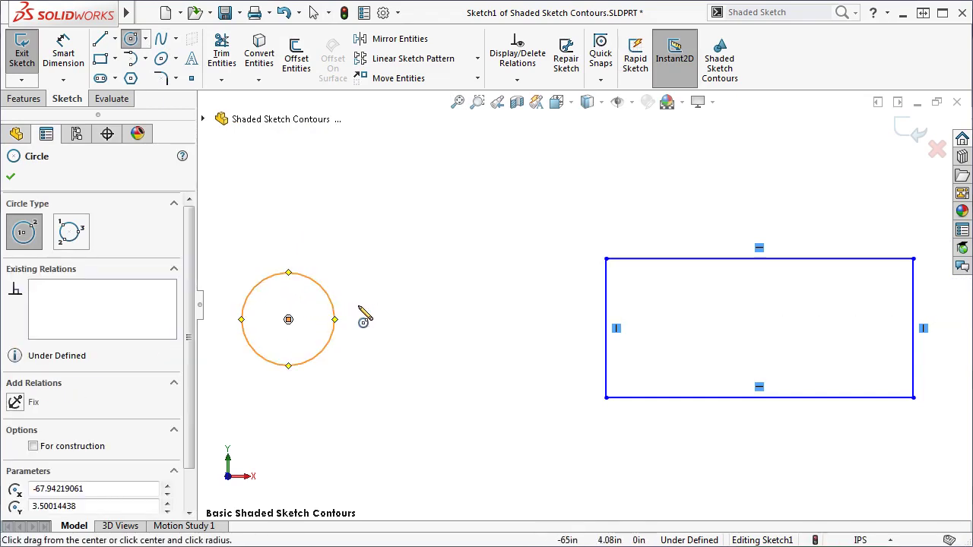
pyautogui.press('Escape')
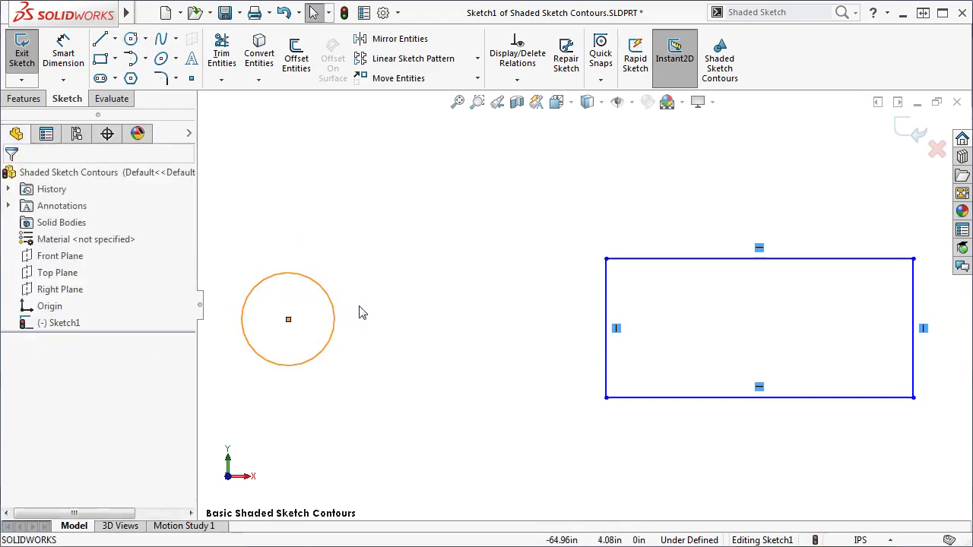
# Turn shaded contours back on and sketch a smaller circle above the first one.
pyautogui.click(722, 83)
pyautogui.press('s')
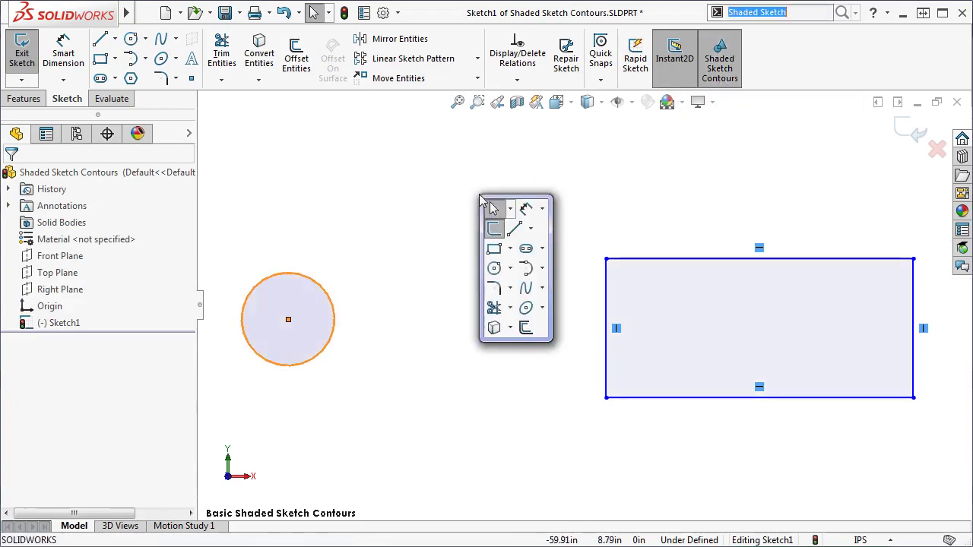
pyautogui.click(494, 268)
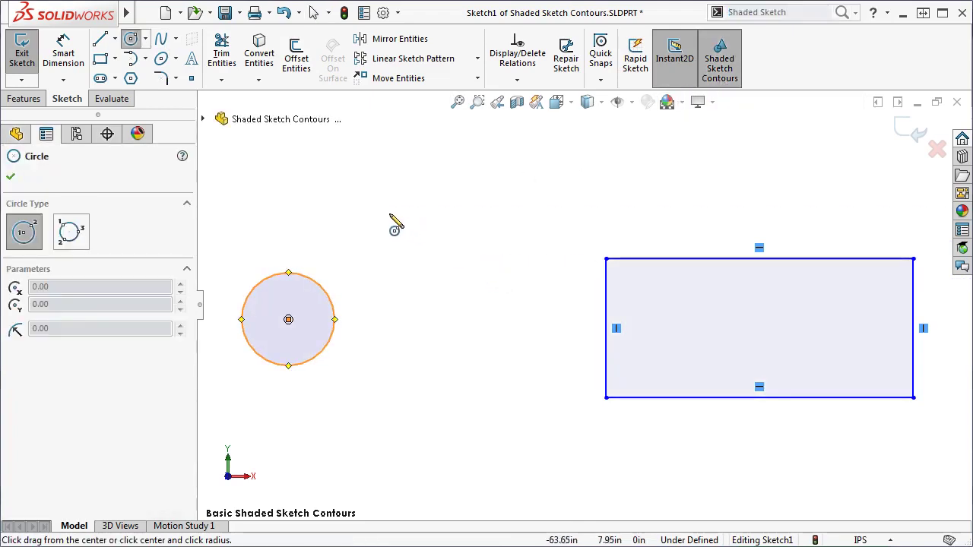
pyautogui.click(379, 208)
pyautogui.click(404, 209)
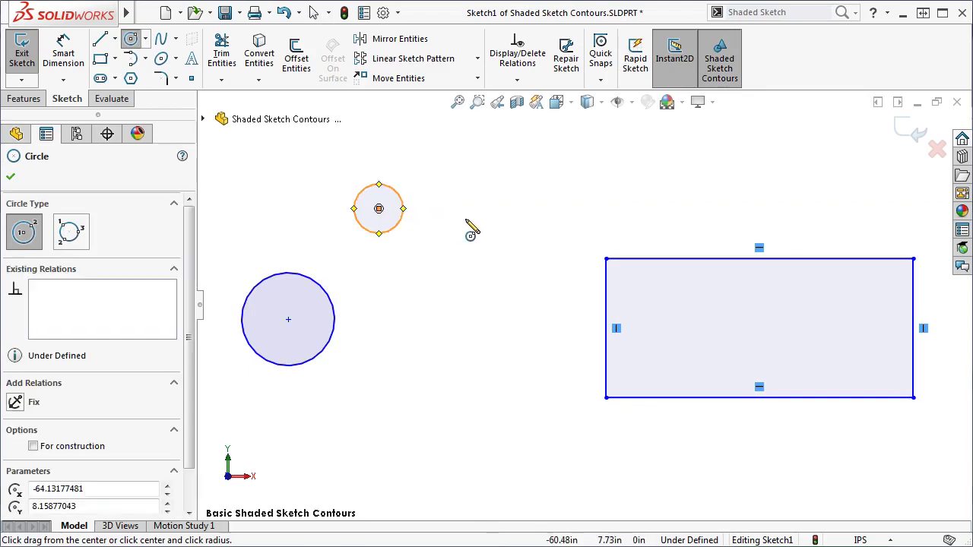
pyautogui.press('Escape')
pyautogui.press('Escape')
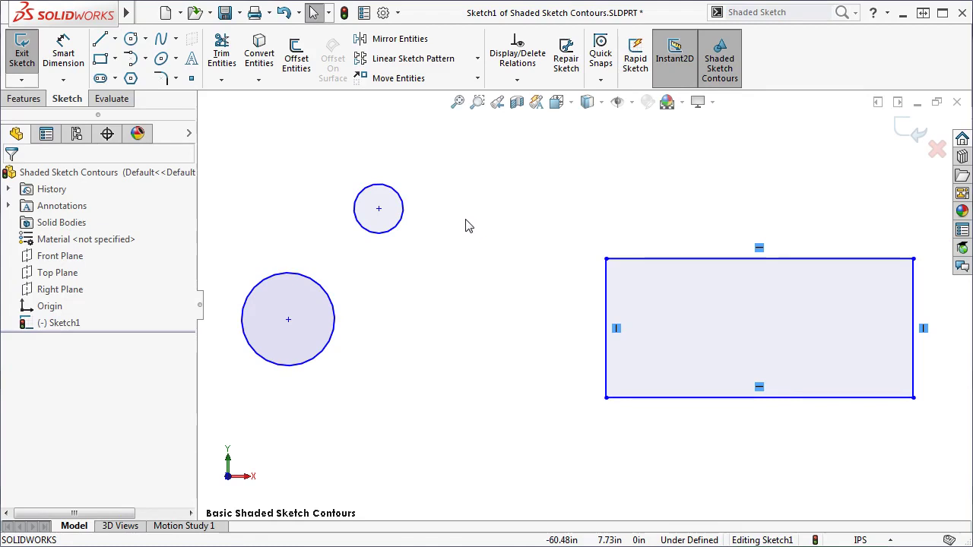
# Add an Equal relation between the large and small circles.
pyautogui.click(315, 299)
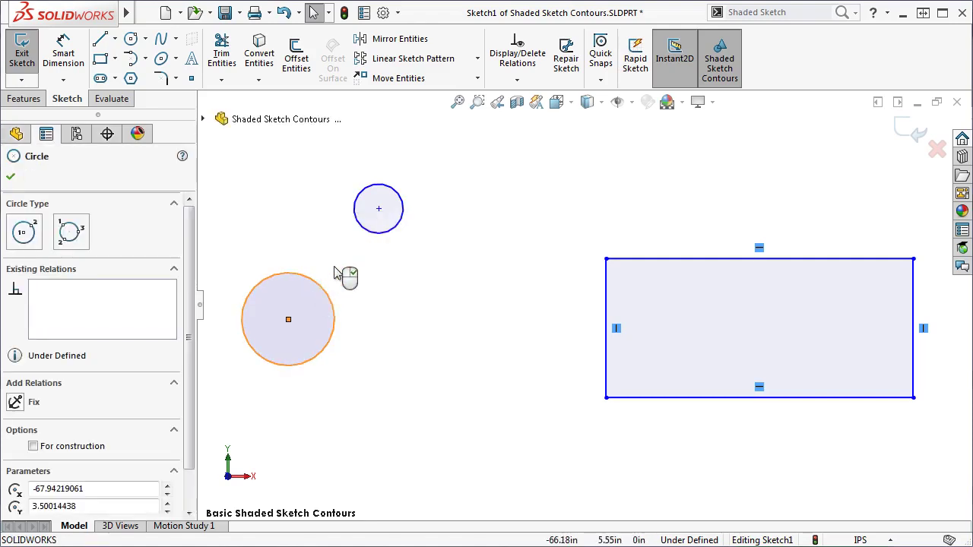
pyautogui.keyDown('ctrl'); pyautogui.click(373, 224); pyautogui.keyUp('ctrl')
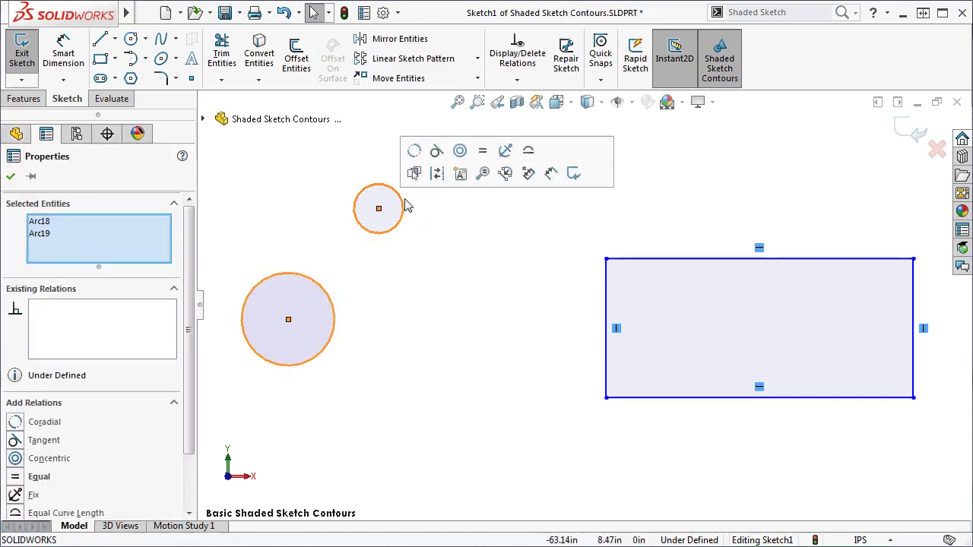
pyautogui.click(481, 152)
pyautogui.click(468, 220)
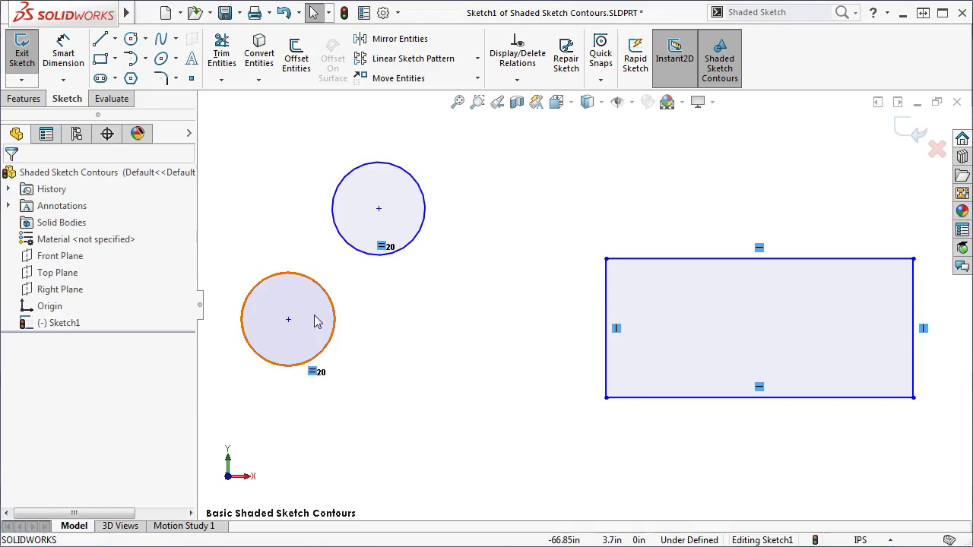
# Move the lower circle into the rectangle, shift both together up-left, and return to Front view.
pyautogui.moveTo(315, 321)
pyautogui.mouseDown()
pyautogui.moveTo(709, 307)
pyautogui.moveTo(794, 327)
pyautogui.mouseUp()
pyautogui.click(550, 328)
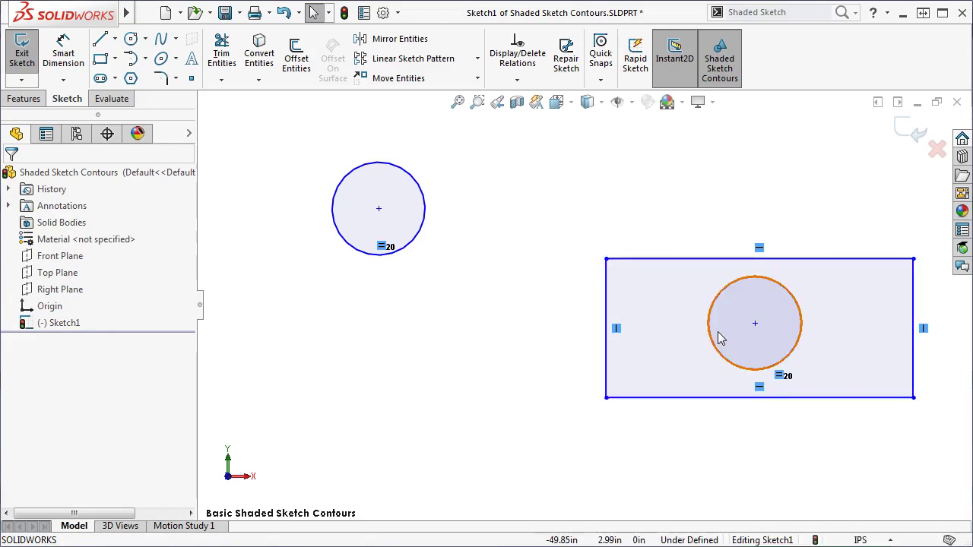
pyautogui.moveTo(721, 339); pyautogui.dragTo(680, 385)
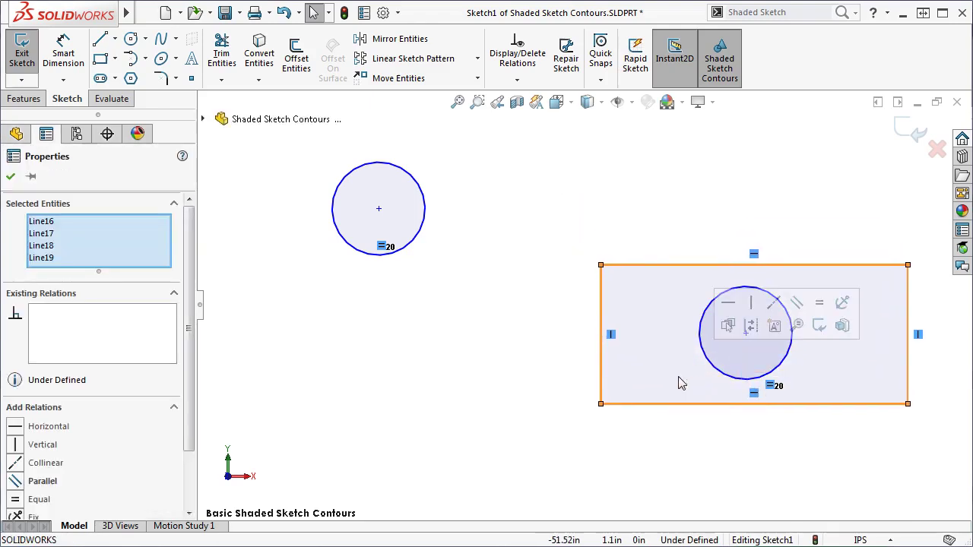
pyautogui.keyDown('ctrl'); pyautogui.click(715, 366); pyautogui.keyUp('ctrl')
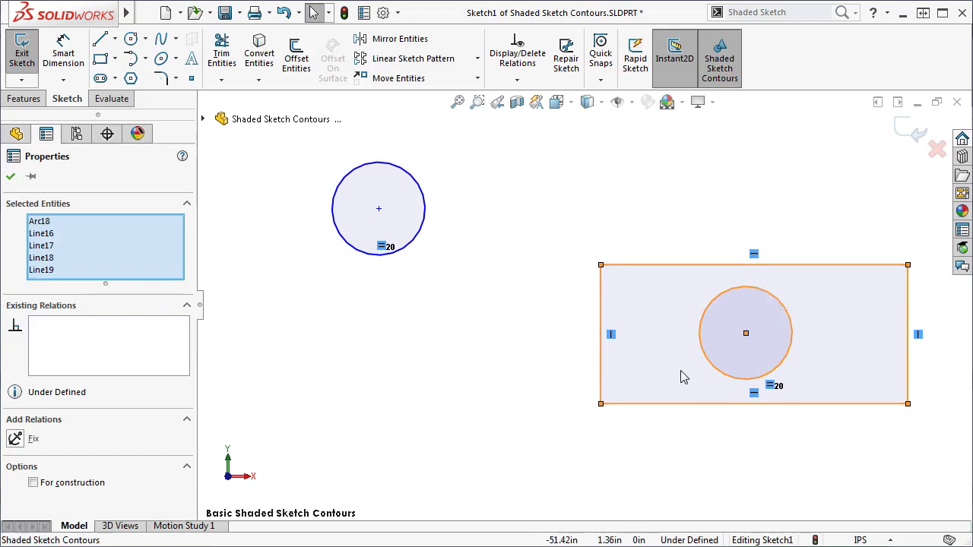
pyautogui.moveTo(681, 373); pyautogui.dragTo(643, 311)
pyautogui.click(643, 397)
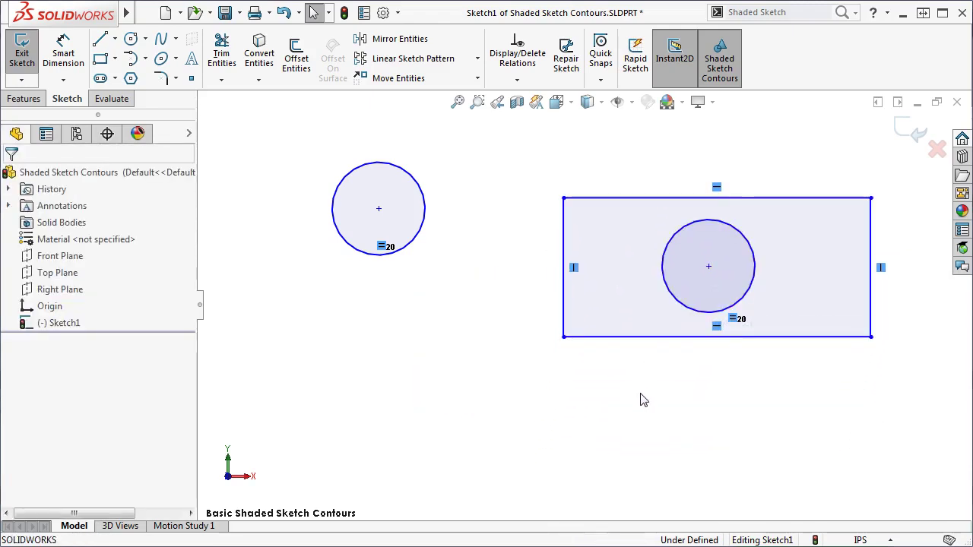
pyautogui.press('space')
pyautogui.click(590, 491)
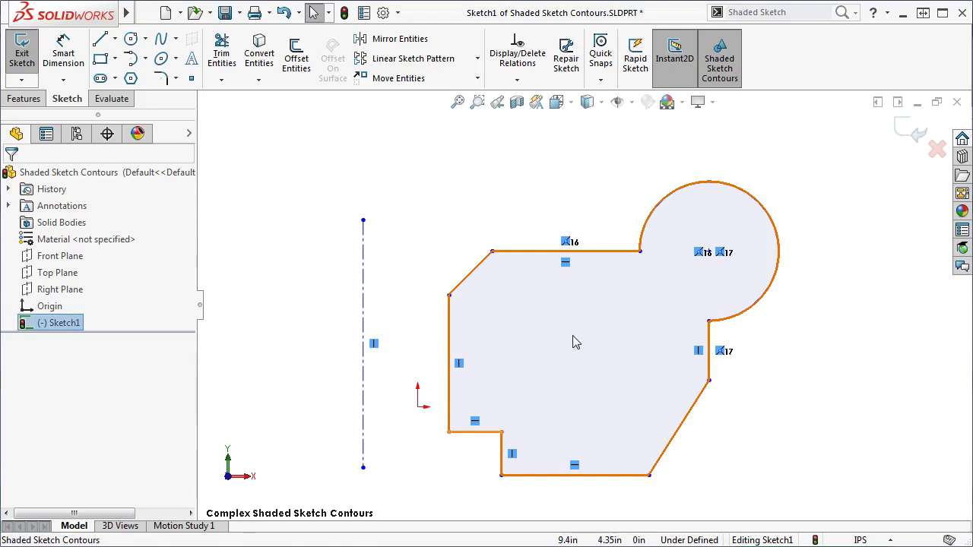
# Drag the complex contour down and right, then back up and left beside the centerline.
pyautogui.moveTo(573, 342)
pyautogui.mouseDown()
pyautogui.moveTo(643, 321)
pyautogui.moveTo(660, 372)
pyautogui.mouseUp()
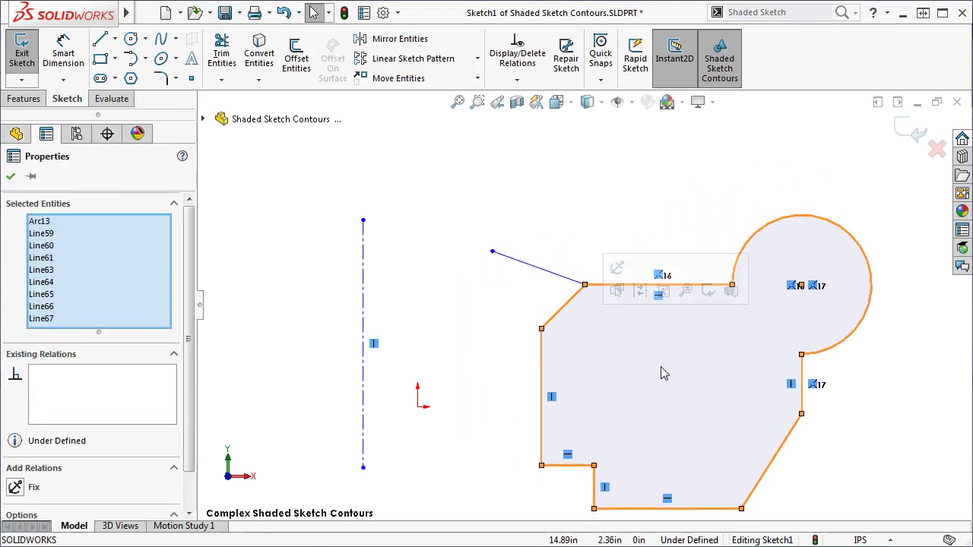
pyautogui.click(552, 279)
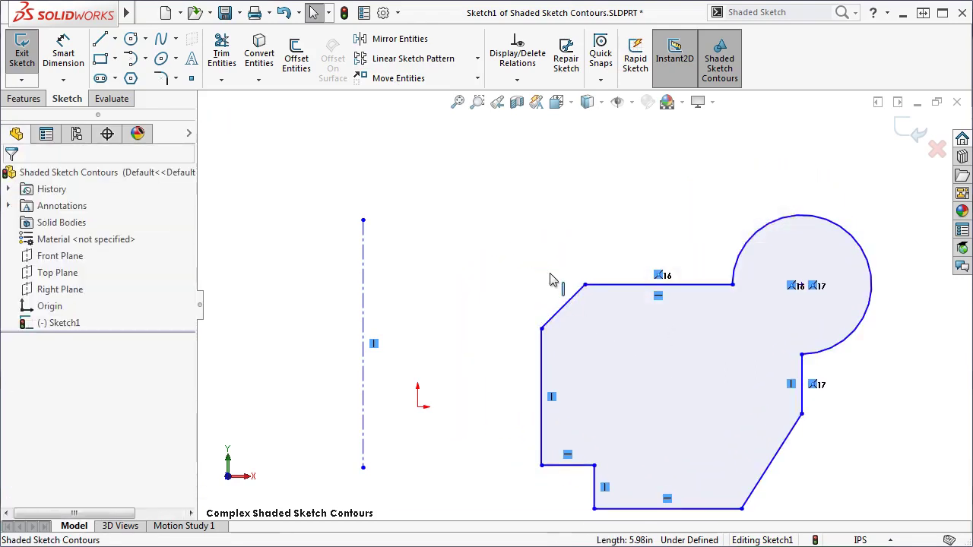
pyautogui.moveTo(600, 358); pyautogui.dragTo(530, 325)
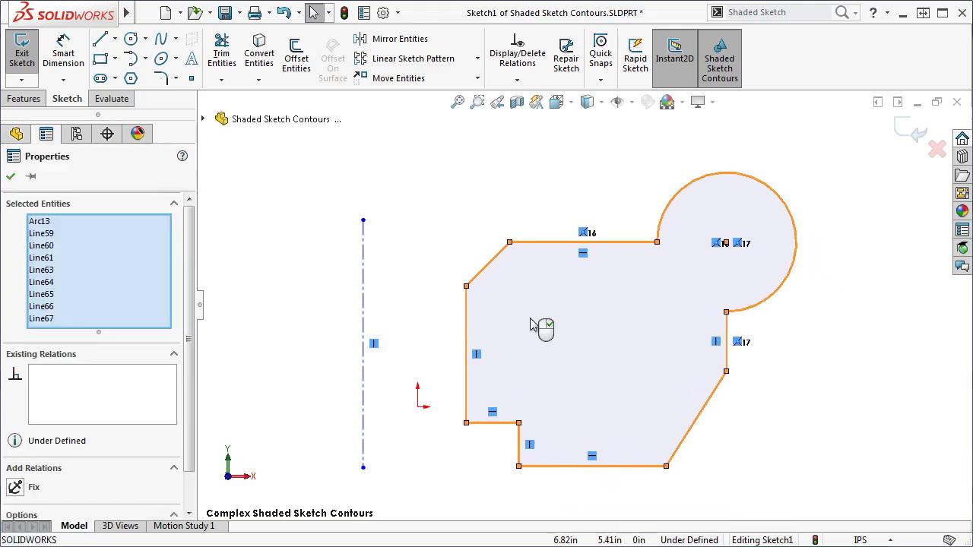
# Mirror the selected complex contour about the vertical centerline.
pyautogui.click(405, 40)
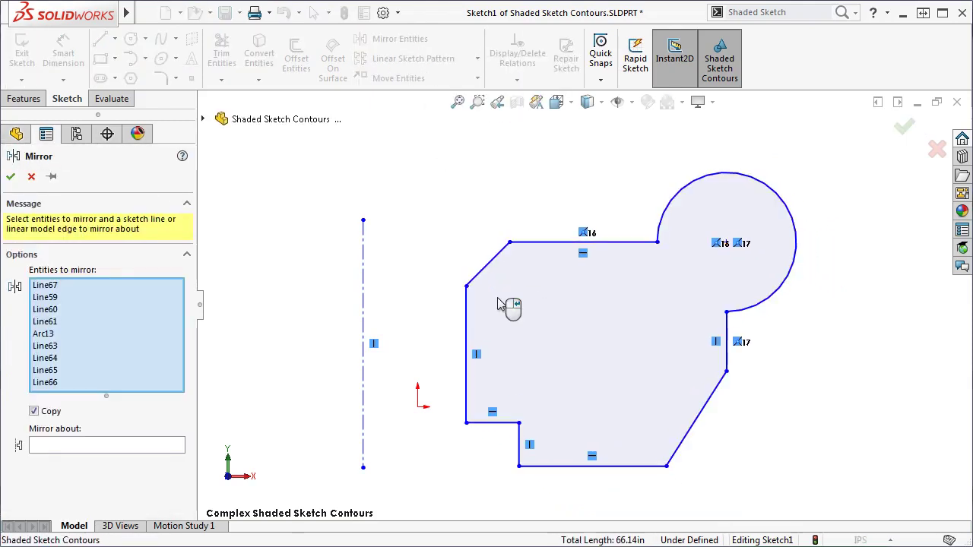
pyautogui.click(150, 449)
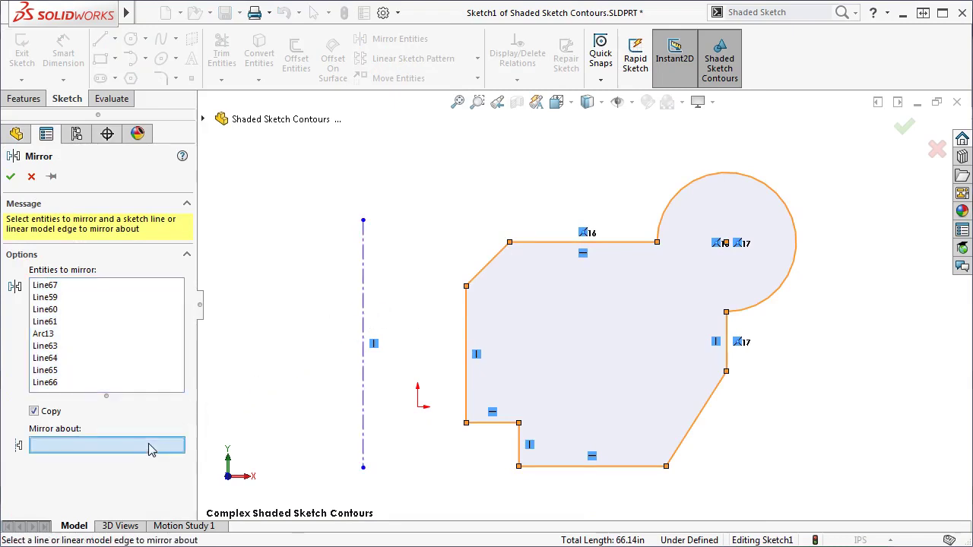
pyautogui.click(363, 400)
pyautogui.keyDown('ctrl'); pyautogui.moveTo(373, 404); pyautogui.dragTo(534, 398, button='middle'); pyautogui.keyUp('ctrl')
pyautogui.scroll(4, 550, 406)
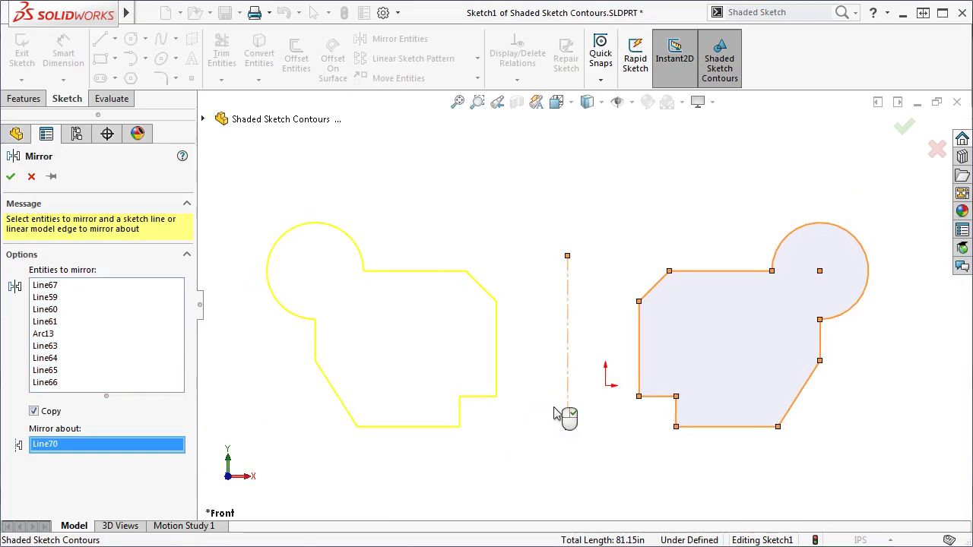
pyautogui.click(11, 176)
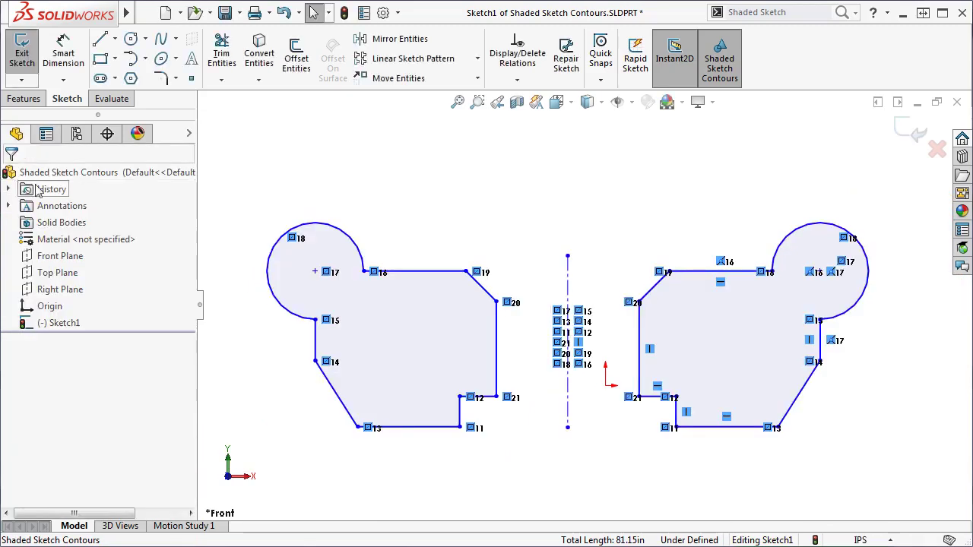
# Switch to the saved Extruding Shaded Sketch Contours view with the hexagon and circles.
pyautogui.press('space')
pyautogui.moveTo(508, 308)
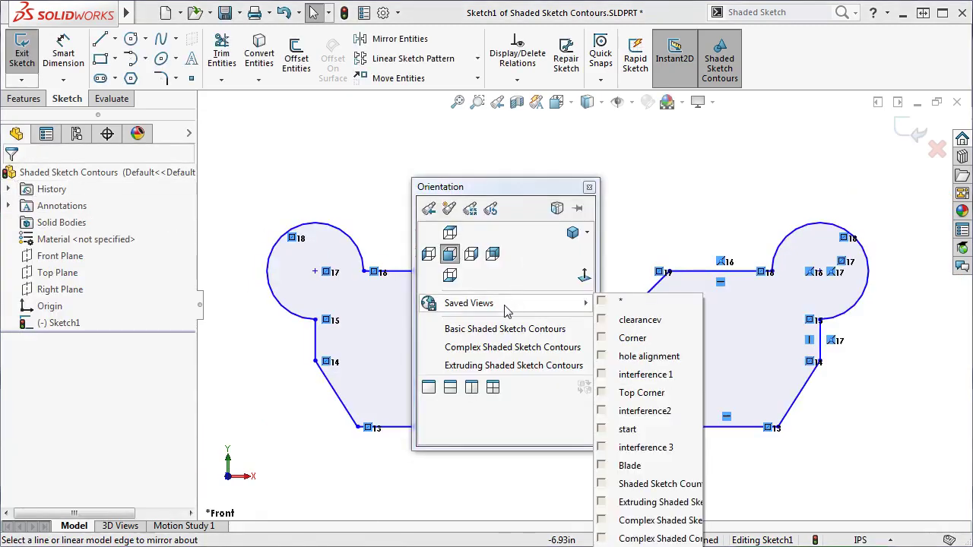
pyautogui.click(564, 365)
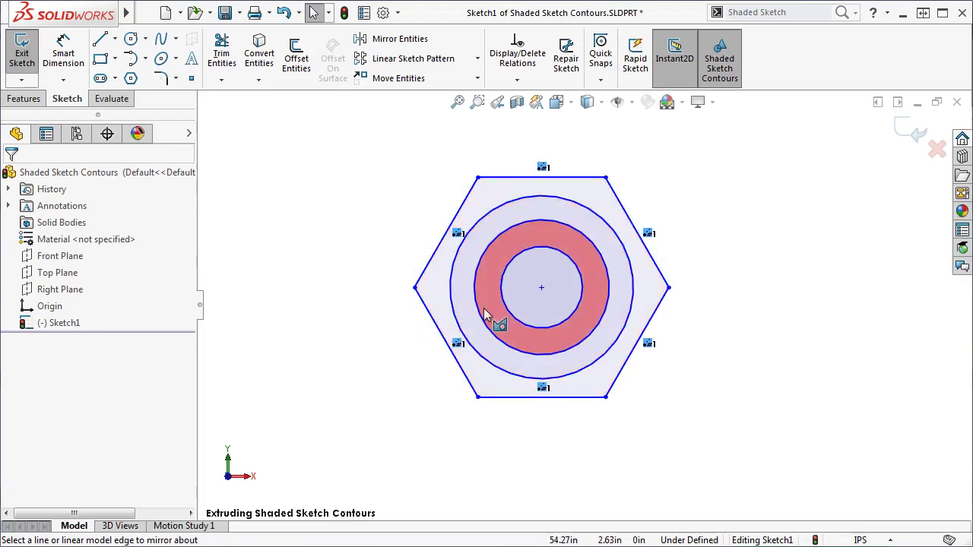
# Start a Blind Extruded Boss of the hexagon's outer region at 0.10in and zoom to the preview.
pyautogui.click(444, 309)
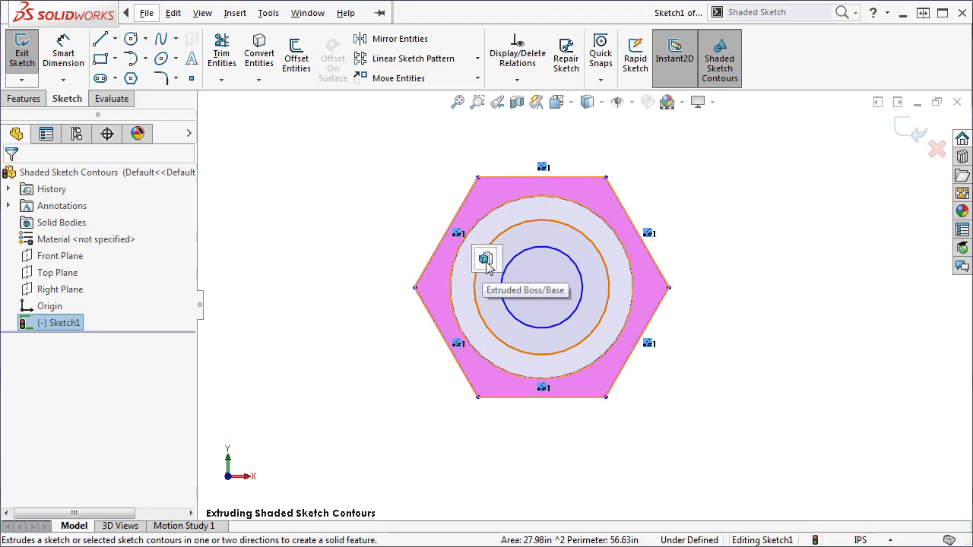
pyautogui.click(485, 259)
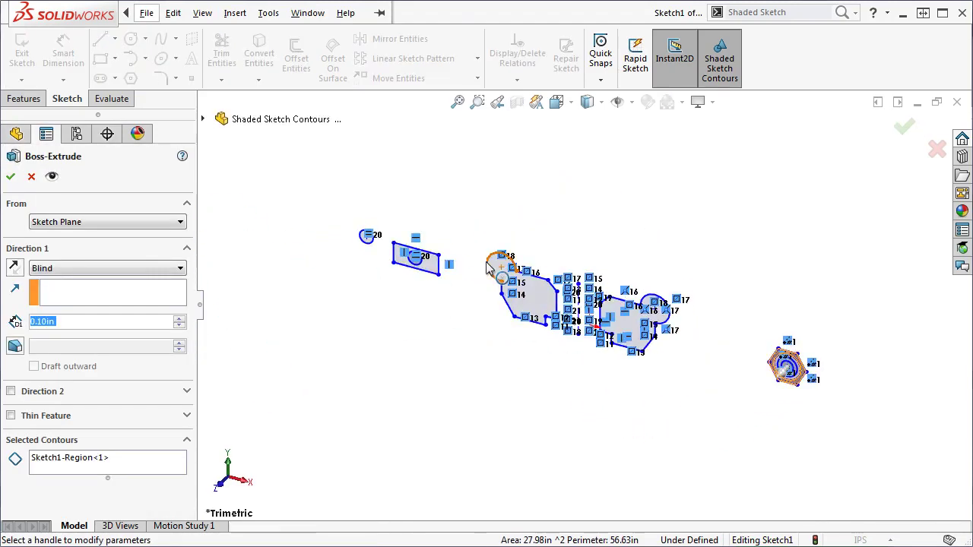
pyautogui.scroll(-3, 747, 357)
pyautogui.scroll(-3, 669, 370)
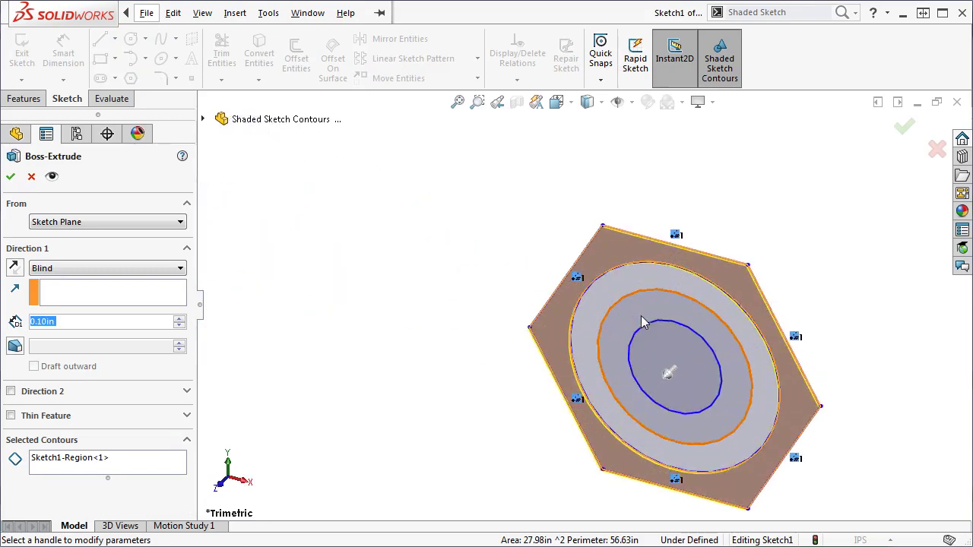